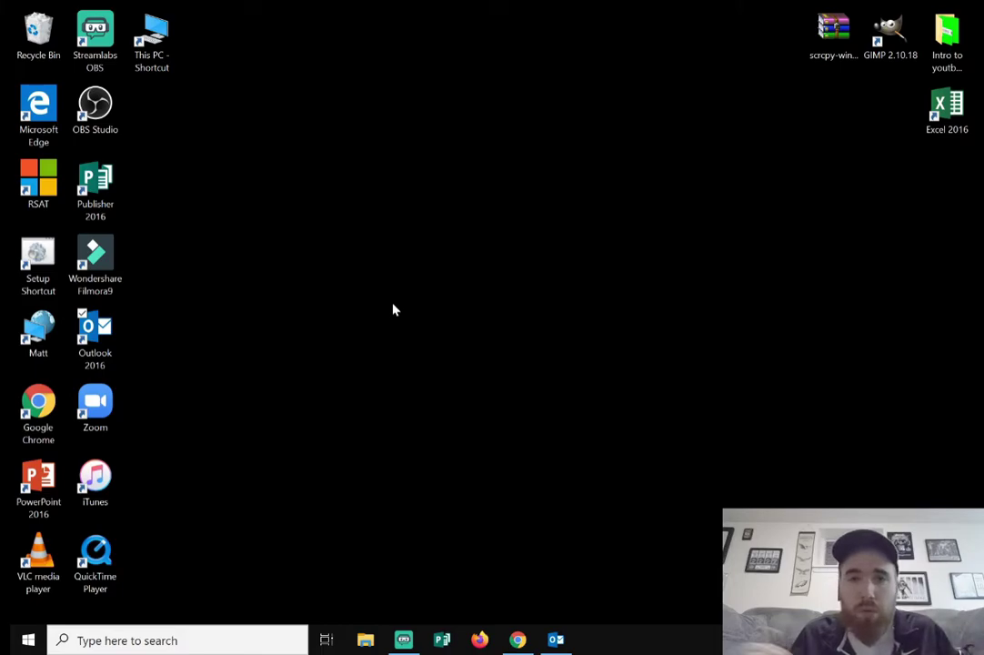
Step: Close the running Outlook window, reopen Outlook 2016 and maximize it
right_click(556, 639)
click(476, 607)
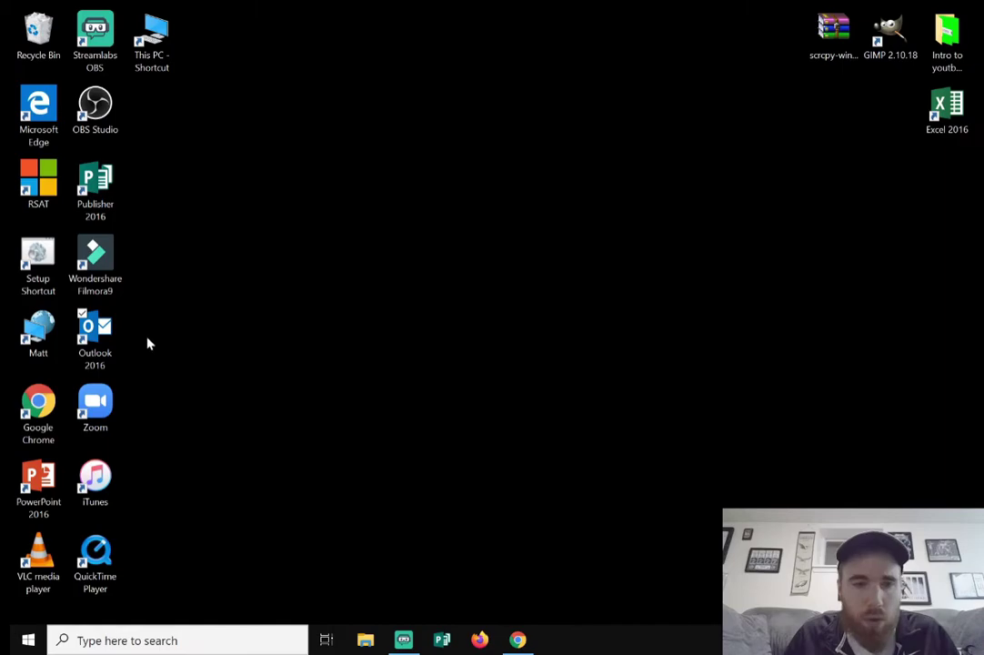
double_click(97, 337)
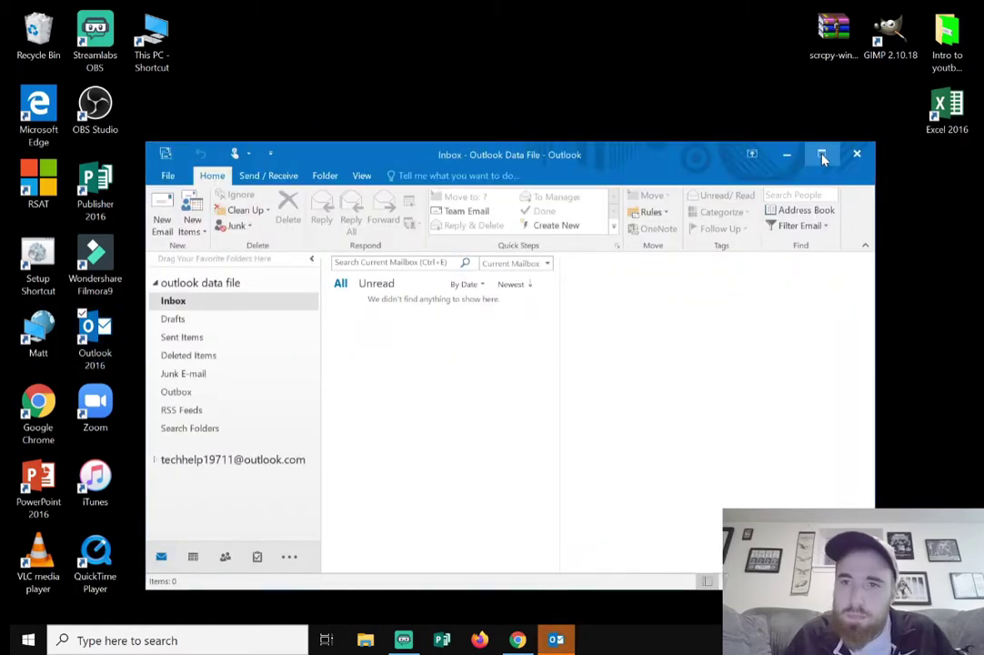
click(821, 154)
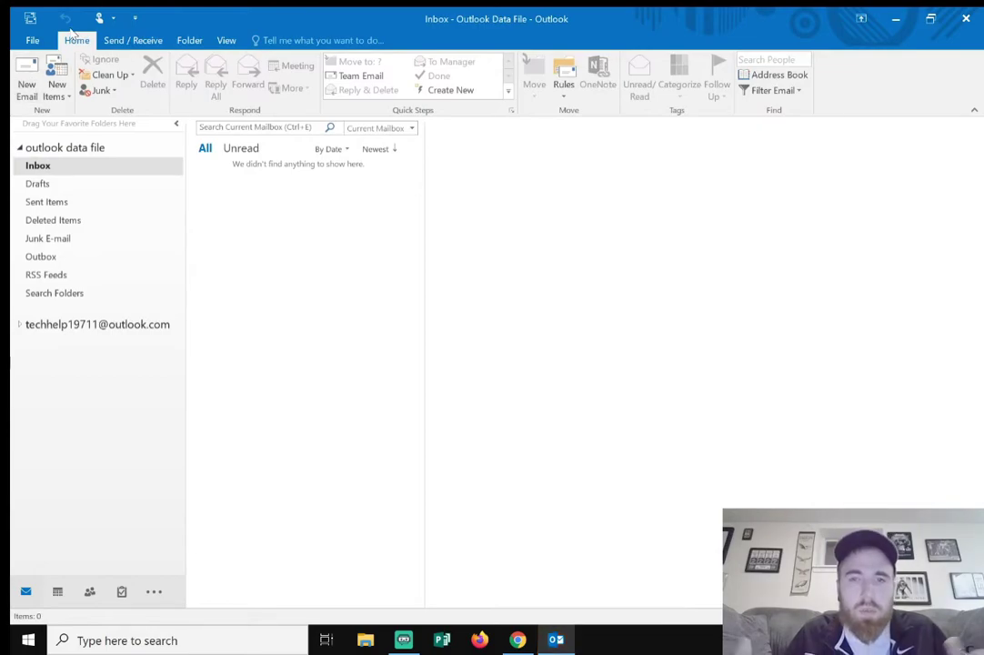
Step: Open the e-mail signature editor from the mail options and delete the existing signature
click(27, 40)
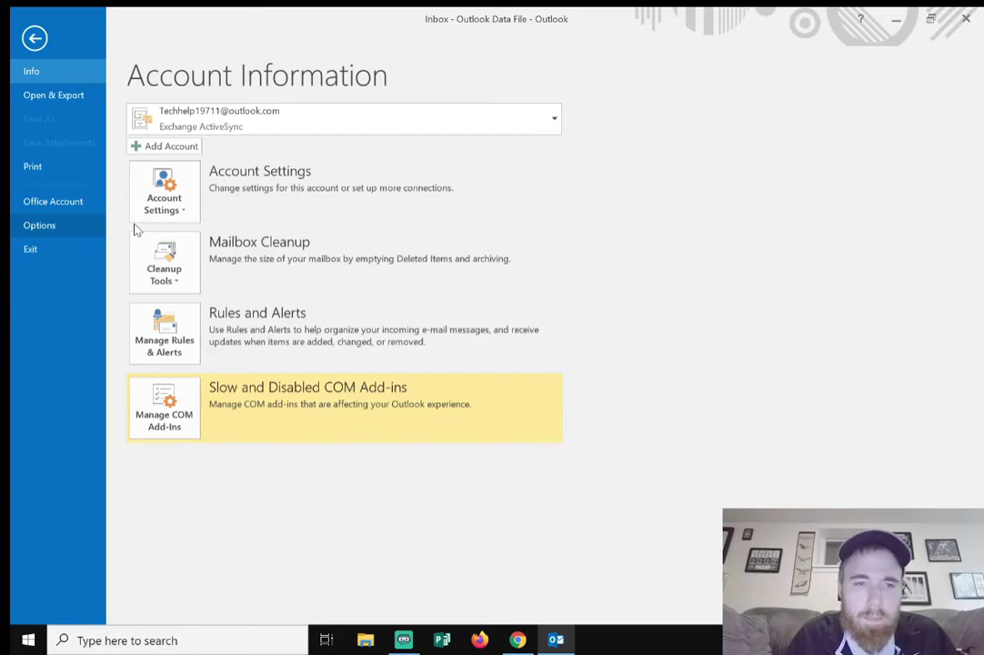
click(40, 225)
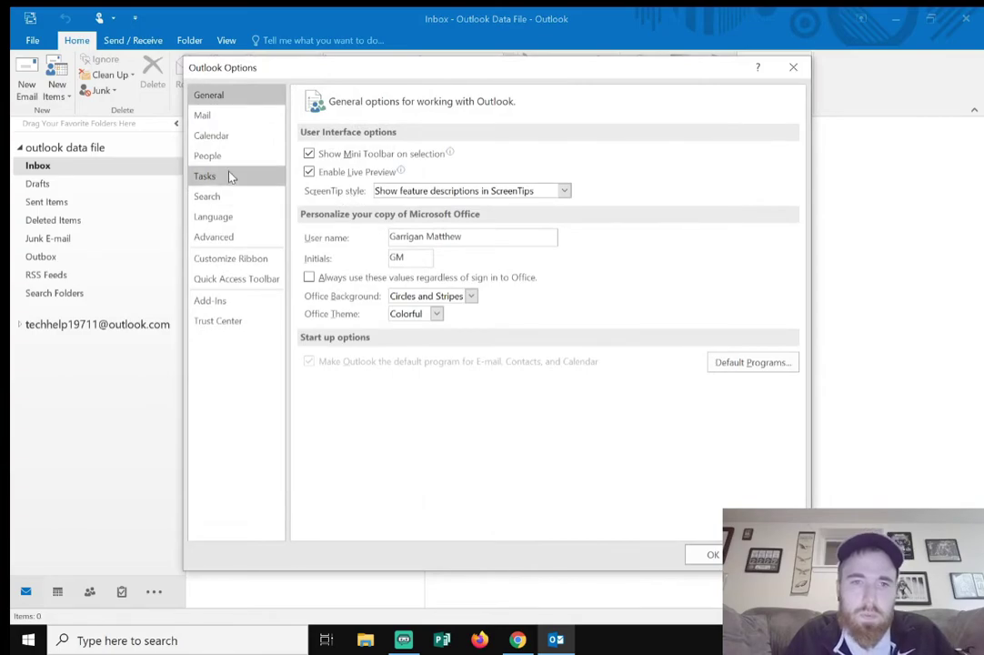
click(212, 116)
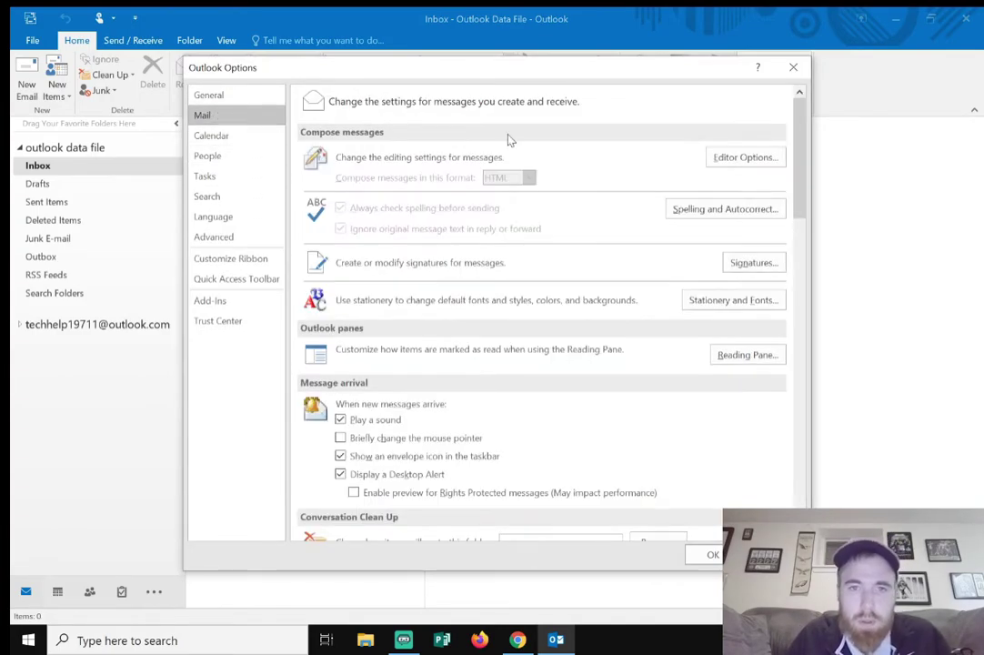
click(752, 263)
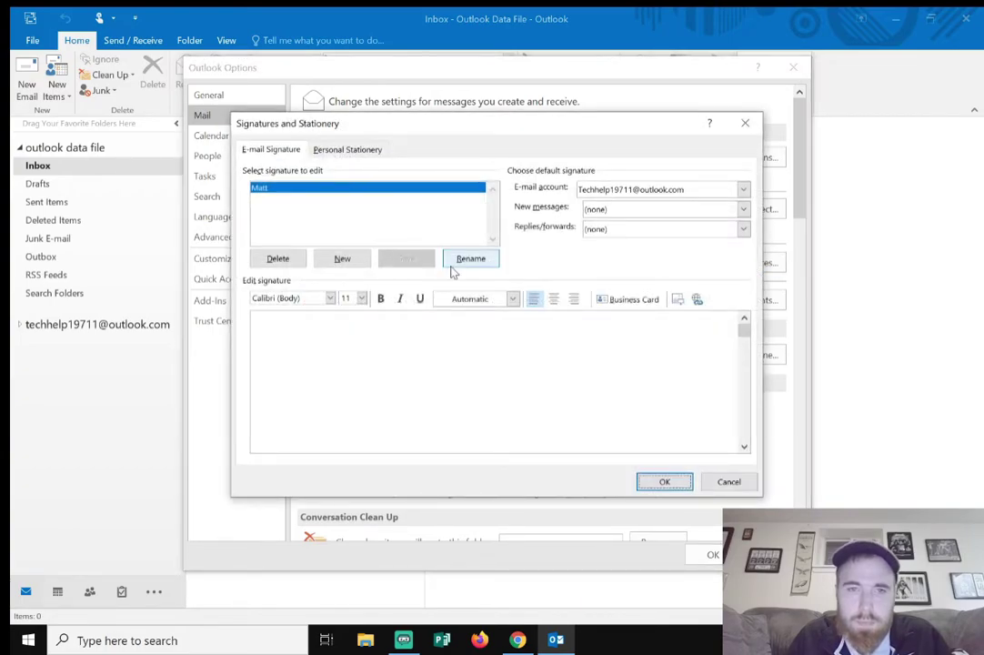
click(298, 260)
click(473, 368)
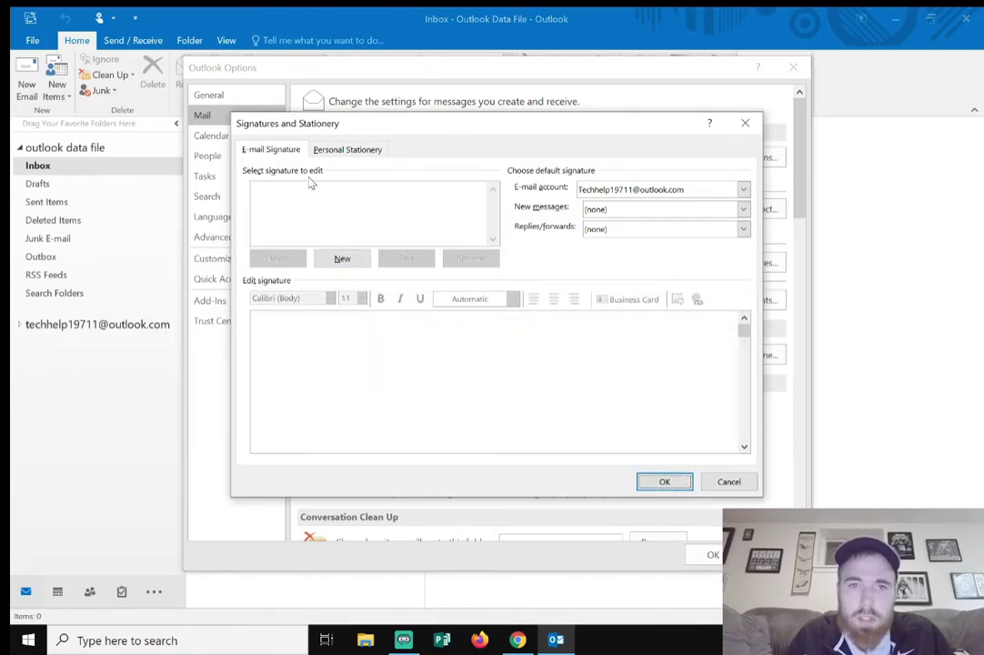
Step: Create a new e-mail signature named with the account owner's first name
click(343, 259)
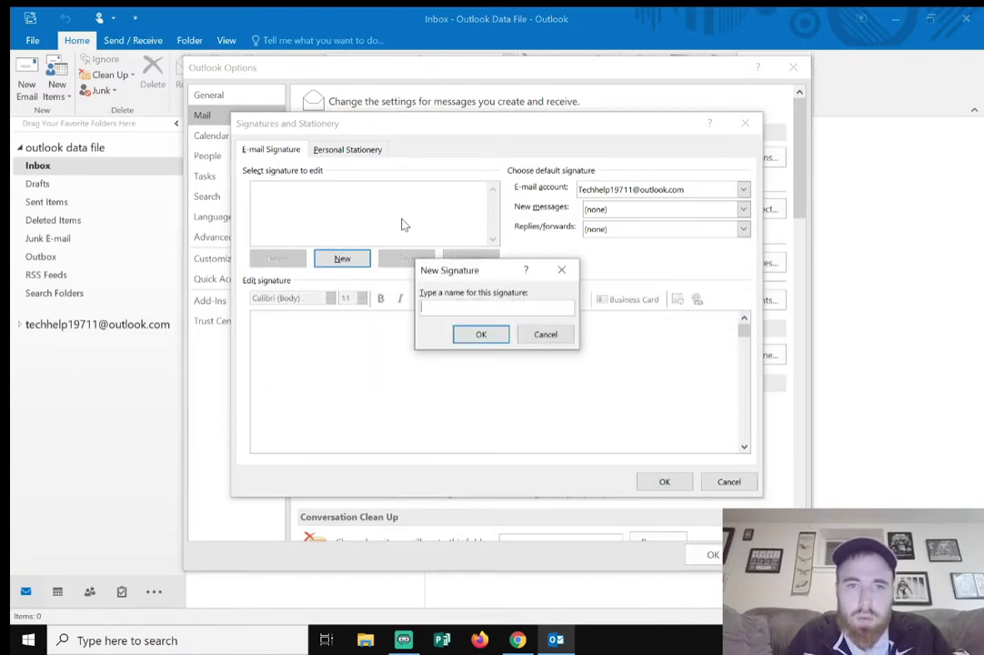
text(Matt)
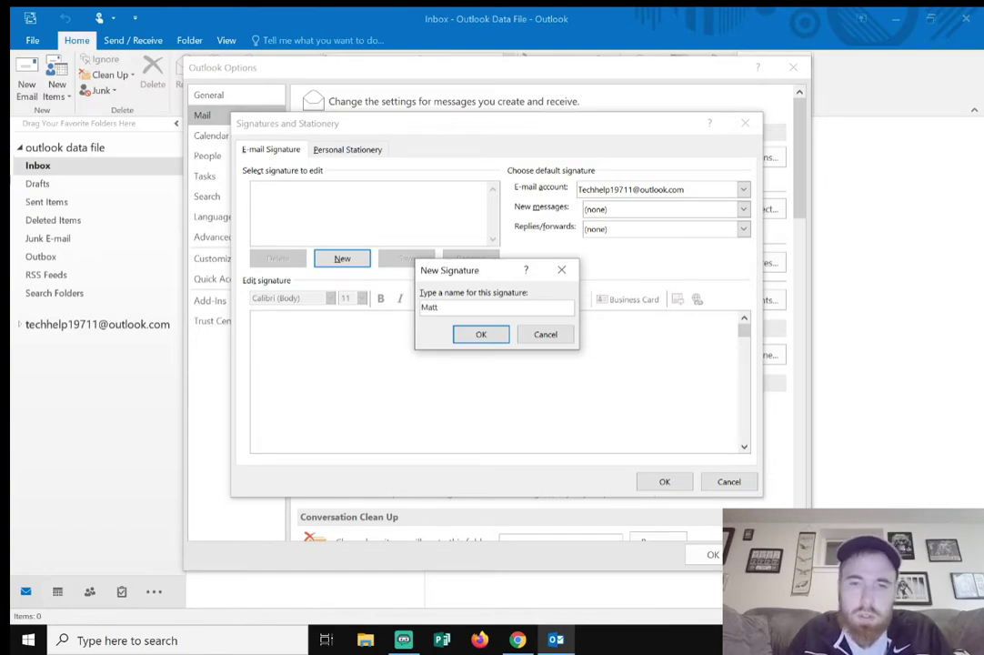
click(480, 335)
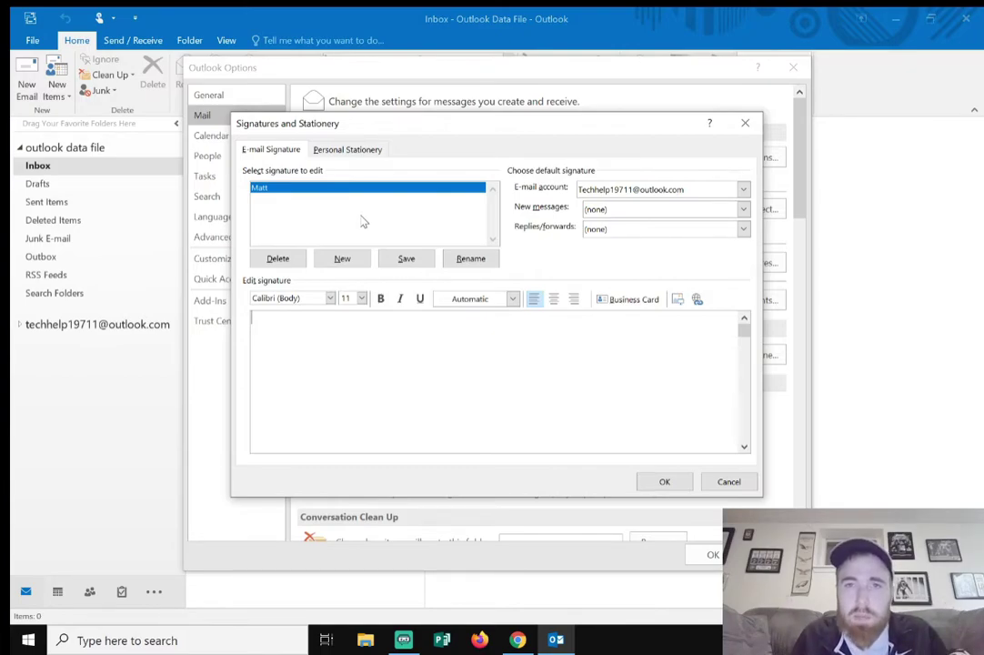
Step: Enter the owner's full name as the first line of the signature text
text(Email)
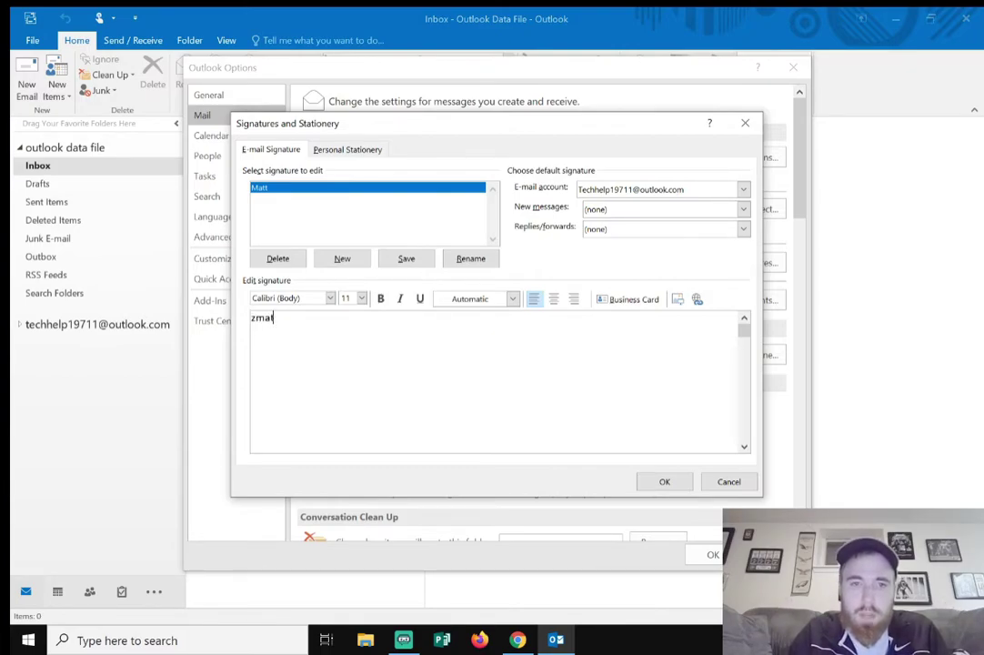
key(BackSpace)
key(BackSpace)
key(BackSpace)
key(BackSpace)
key(BackSpace)
text(Matt Garrigan)
key(Return)
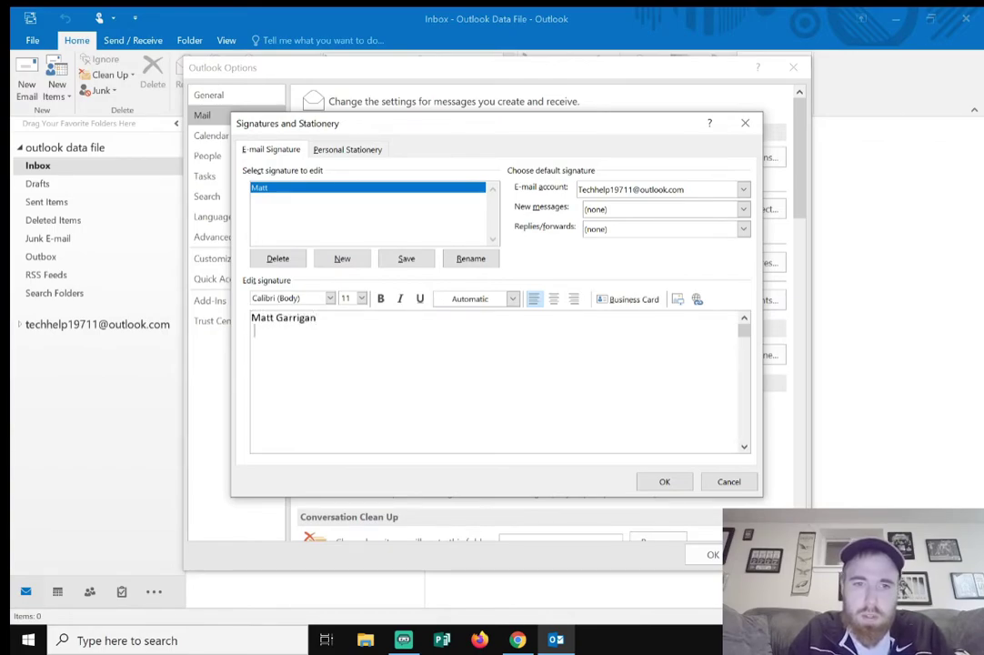
Step: Add the lines "Company", "Phone #" and "Random" below the name in the signature
text(cc)
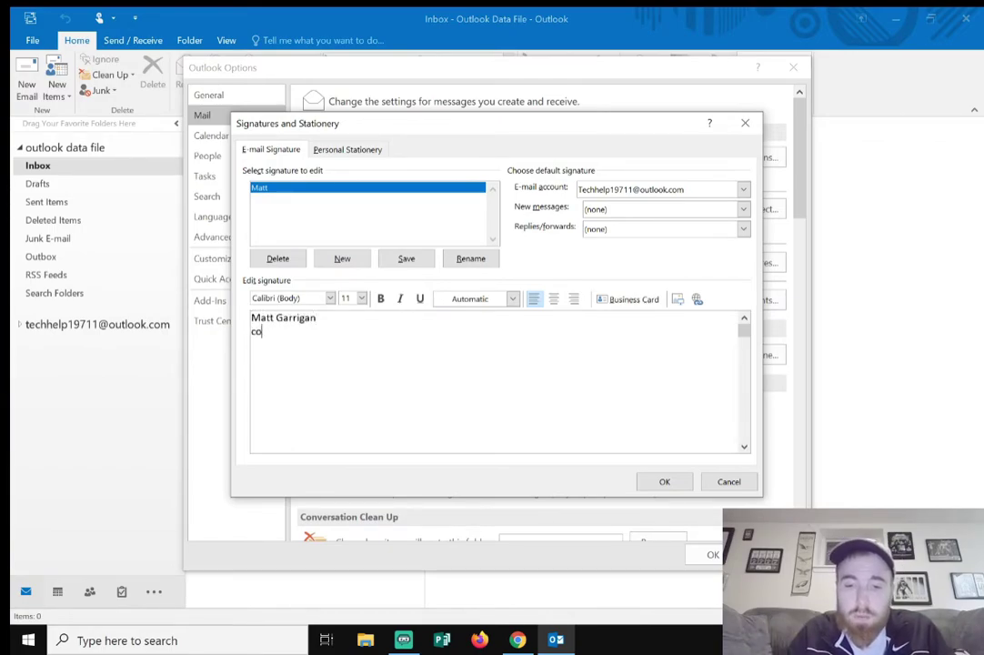
text(mpany)
key(Return)
text(phone $)
key(BackSpace)
text(#)
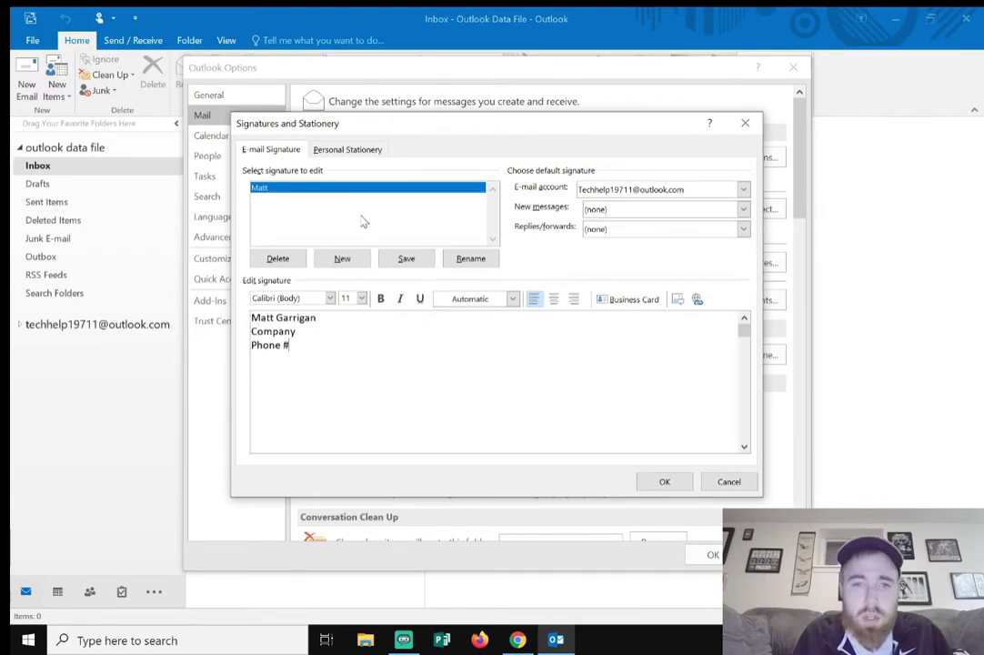
key(Return)
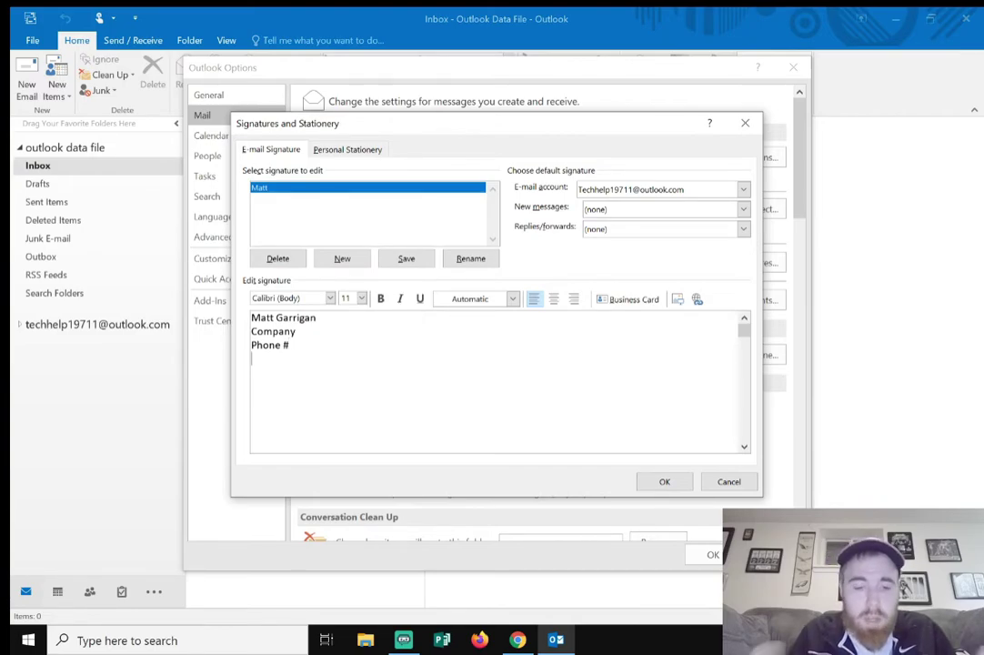
text(random)
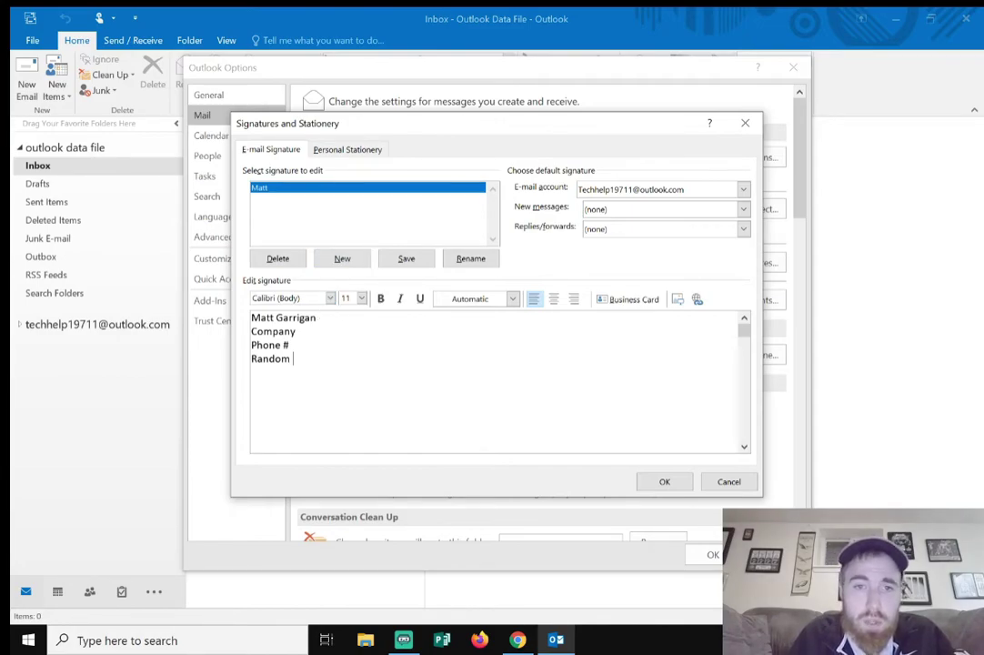
Step: Format the whole signature text in Arial Rounded MT Bold at size 14
key(ctrl+a)
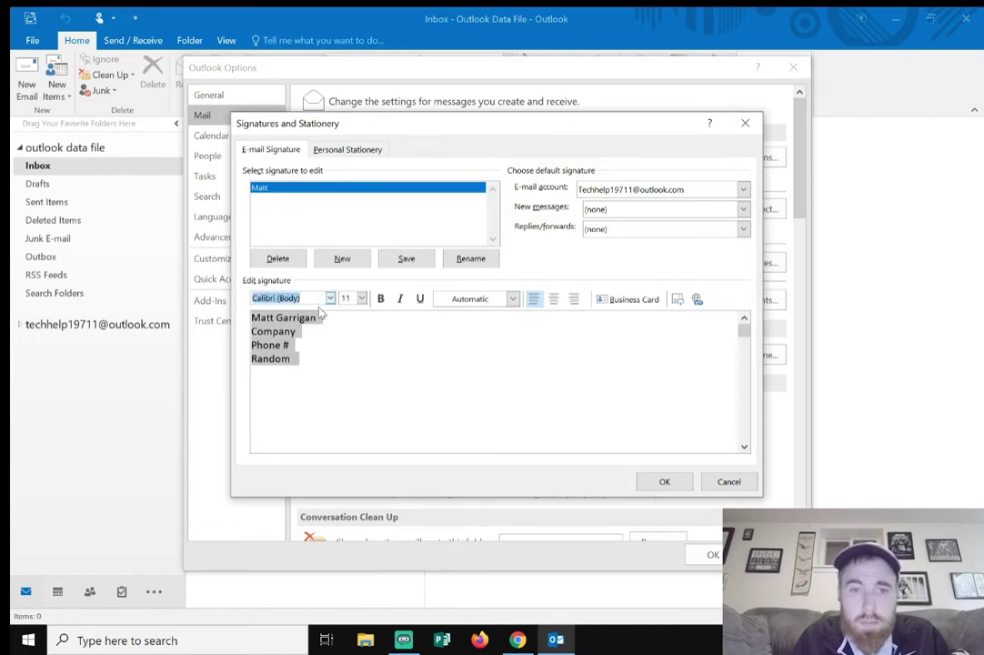
click(330, 299)
click(264, 435)
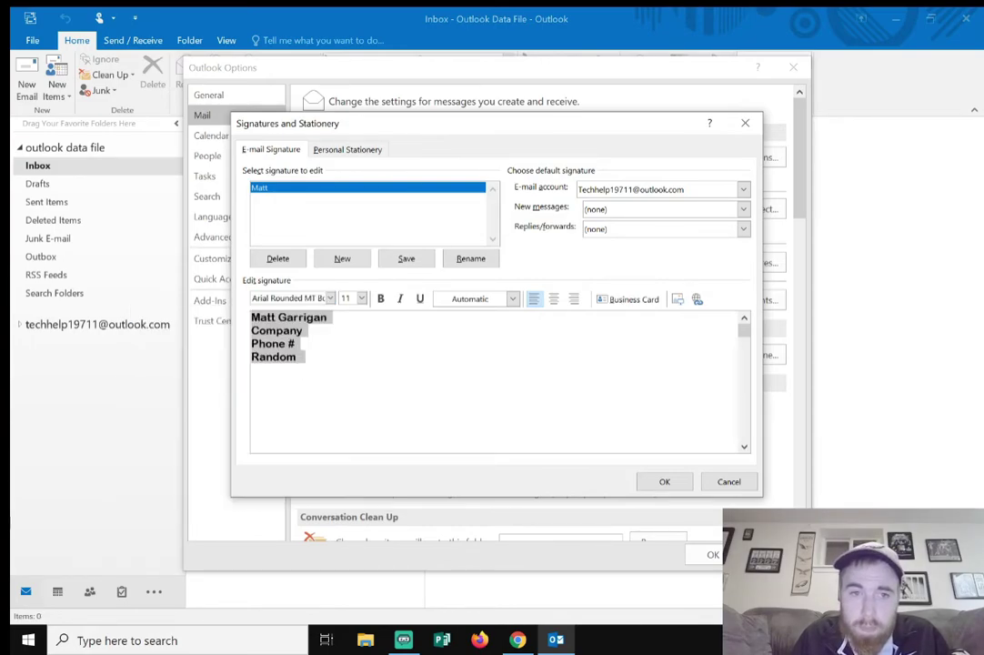
click(361, 299)
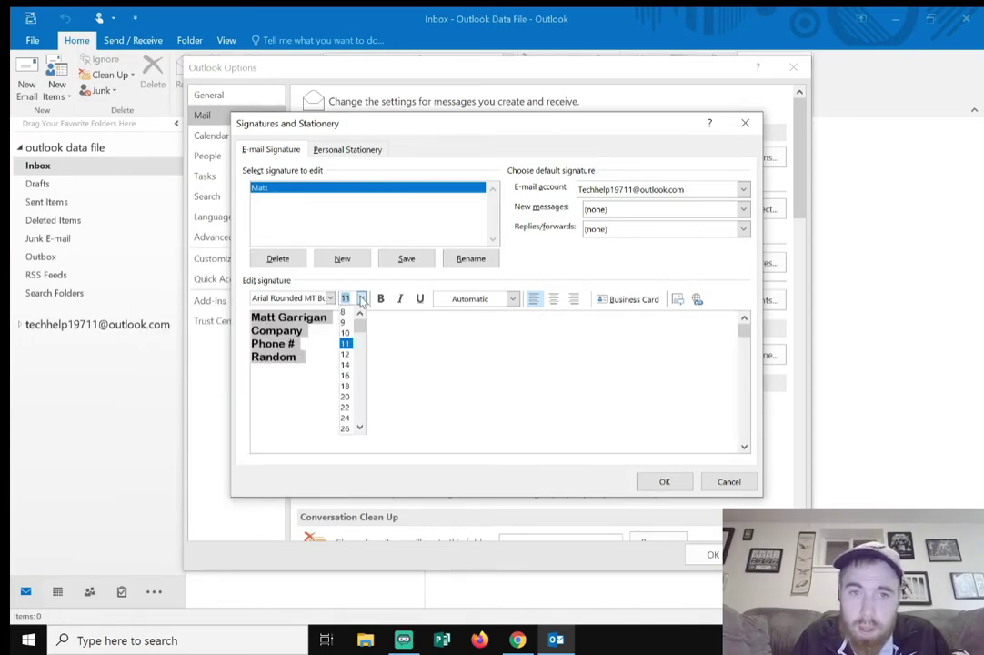
click(345, 365)
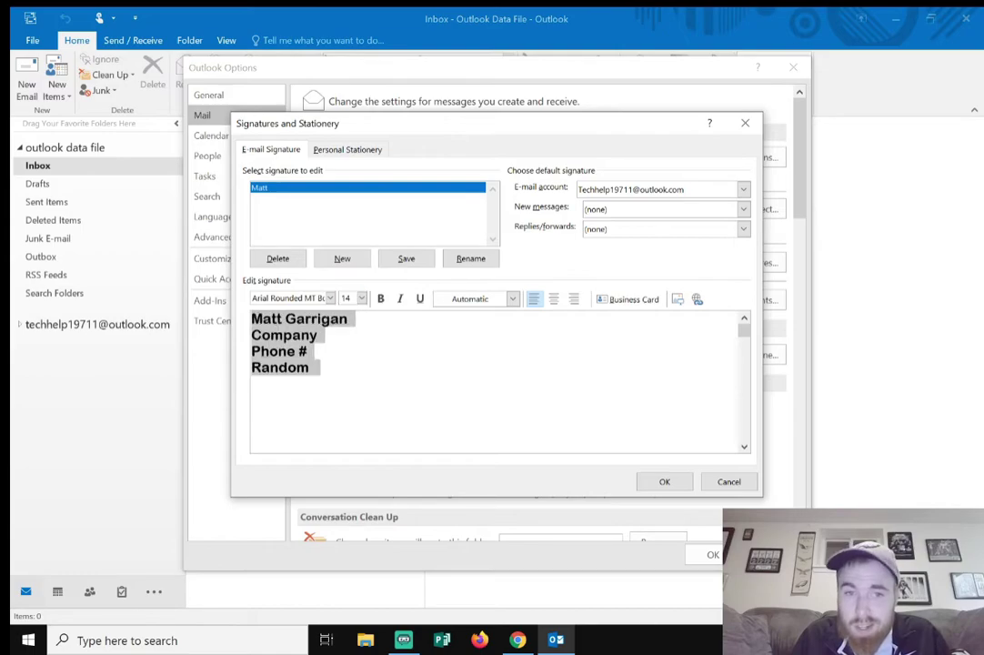
Step: Apply bold, italic and underline to the whole signature text
click(399, 299)
click(419, 299)
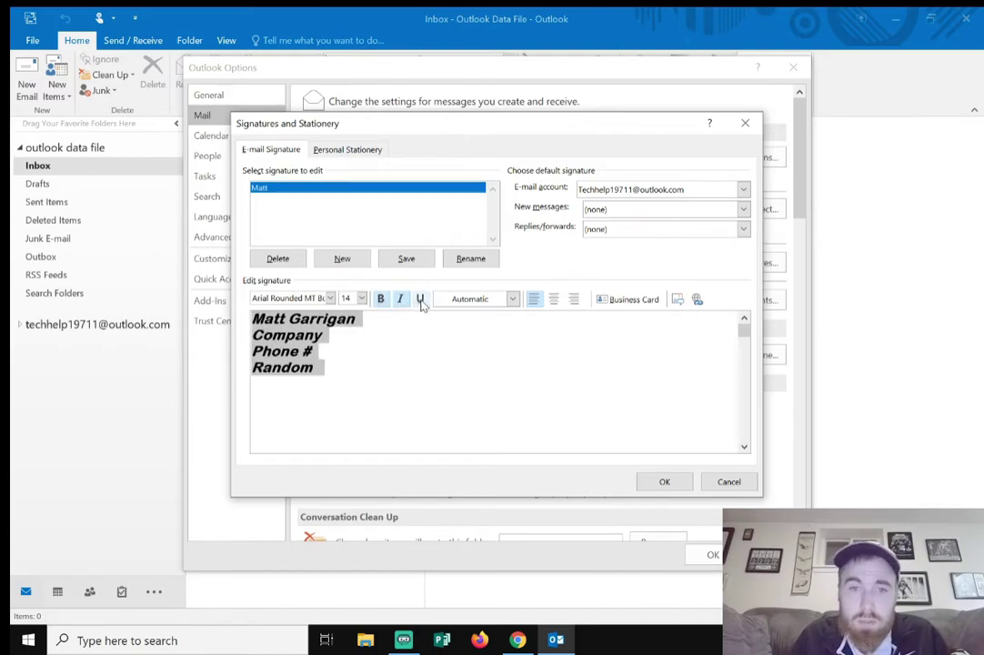
click(313, 351)
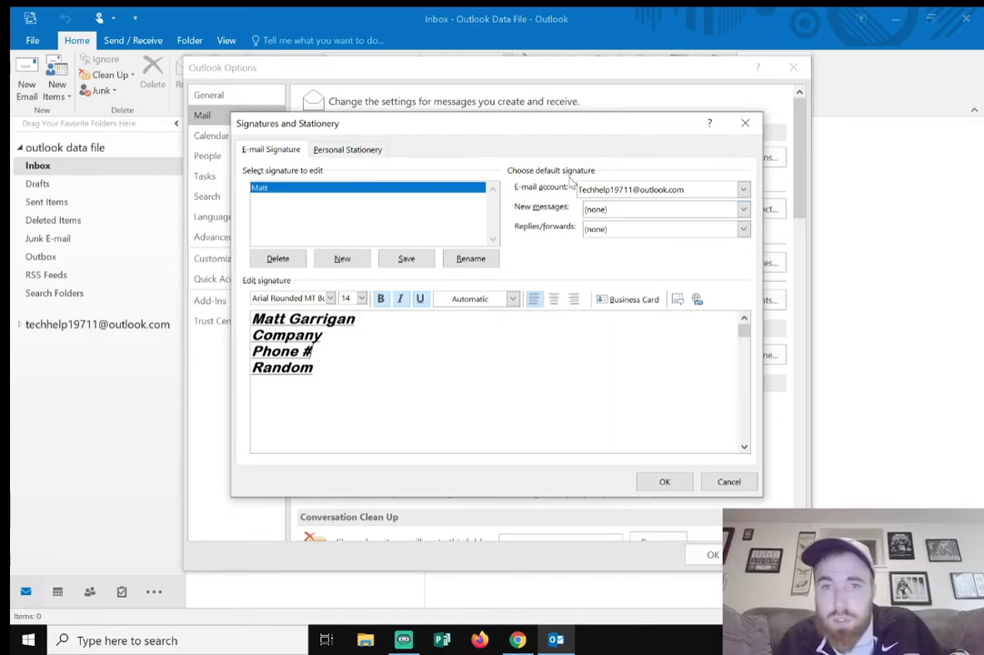
Step: Assign the new signature as default for both new messages and replies/forwards, and save the signature settings
click(640, 210)
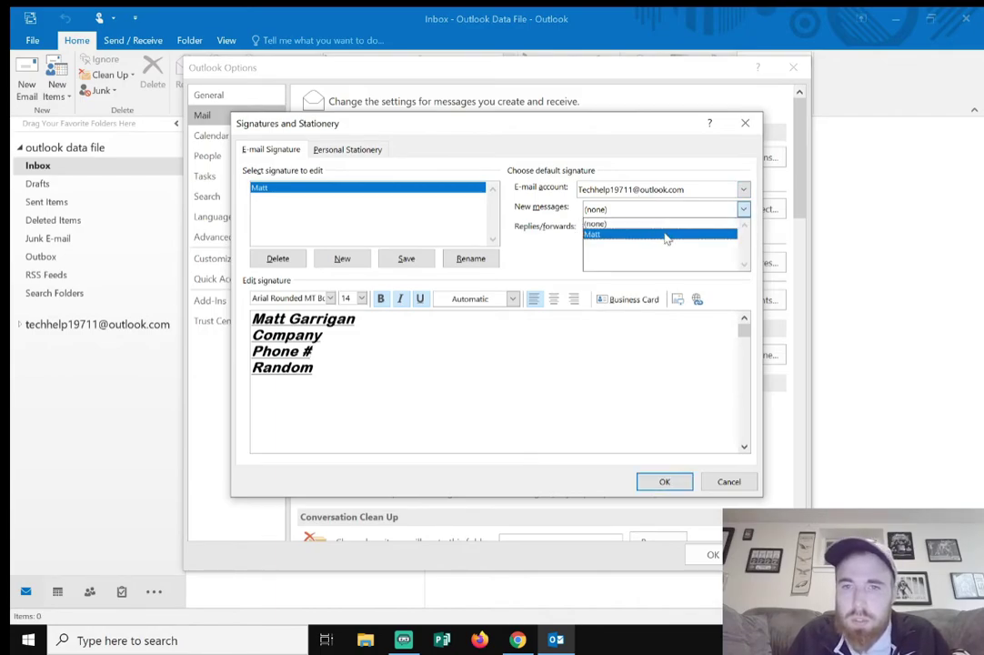
click(666, 235)
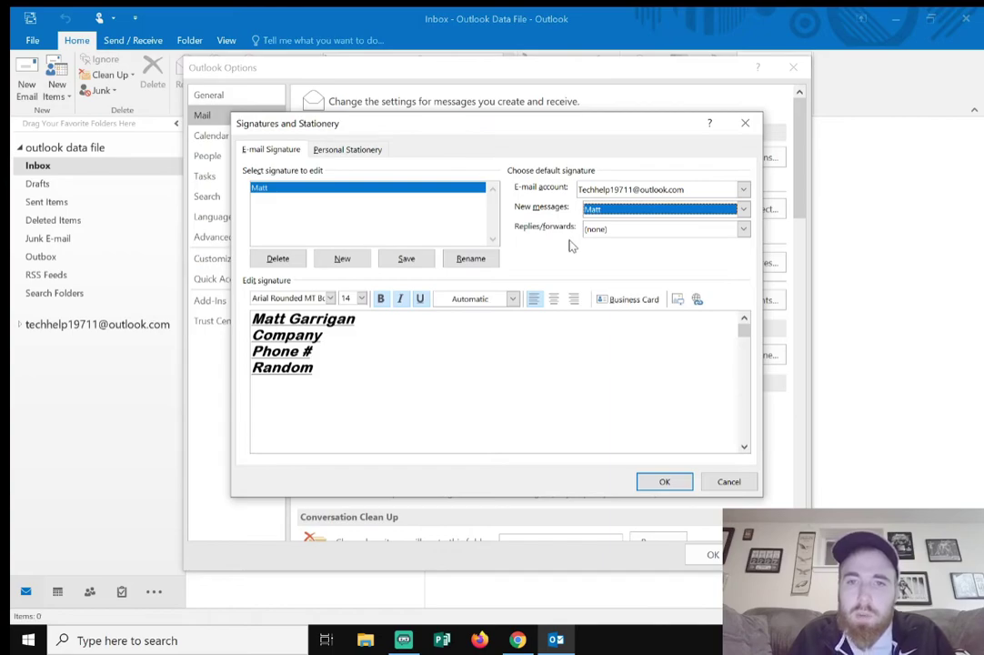
click(658, 238)
click(644, 256)
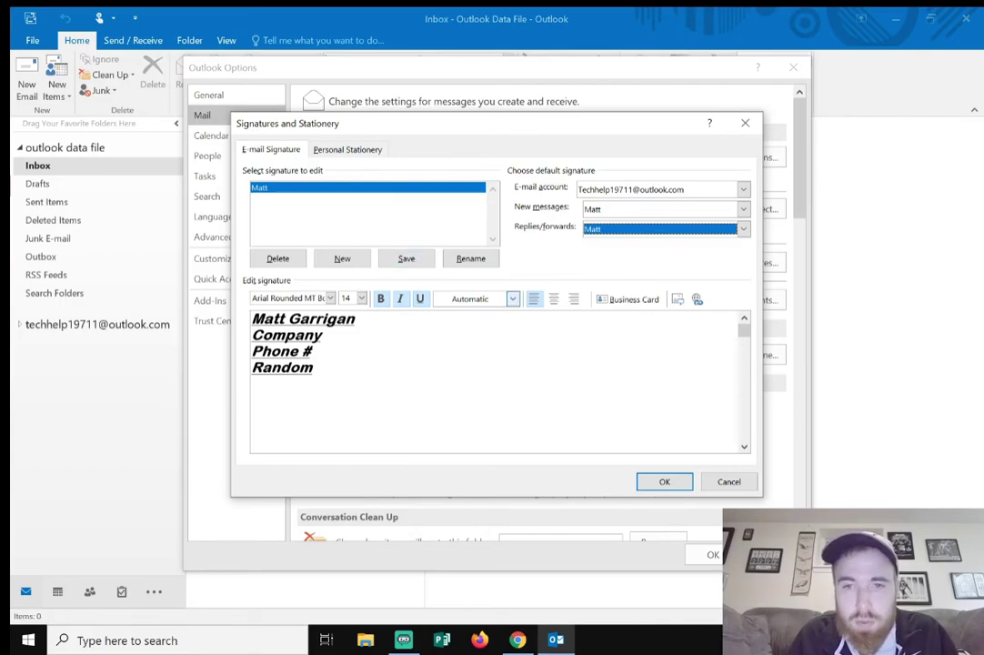
click(664, 482)
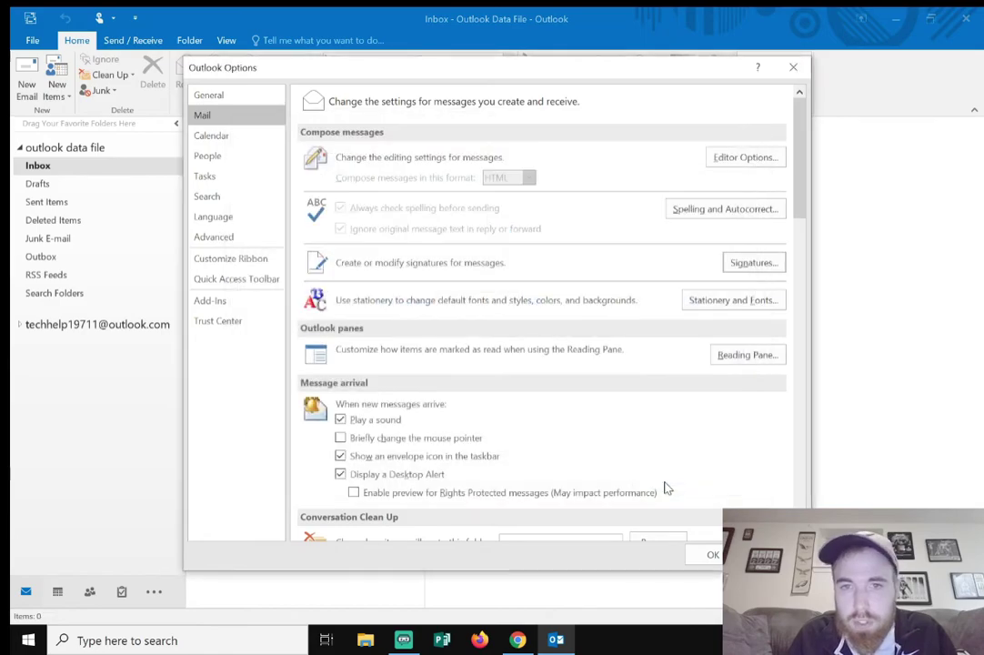
Step: Leave the options, start a new e-mail to check the inserted signature, and close the message
click(793, 67)
click(26, 89)
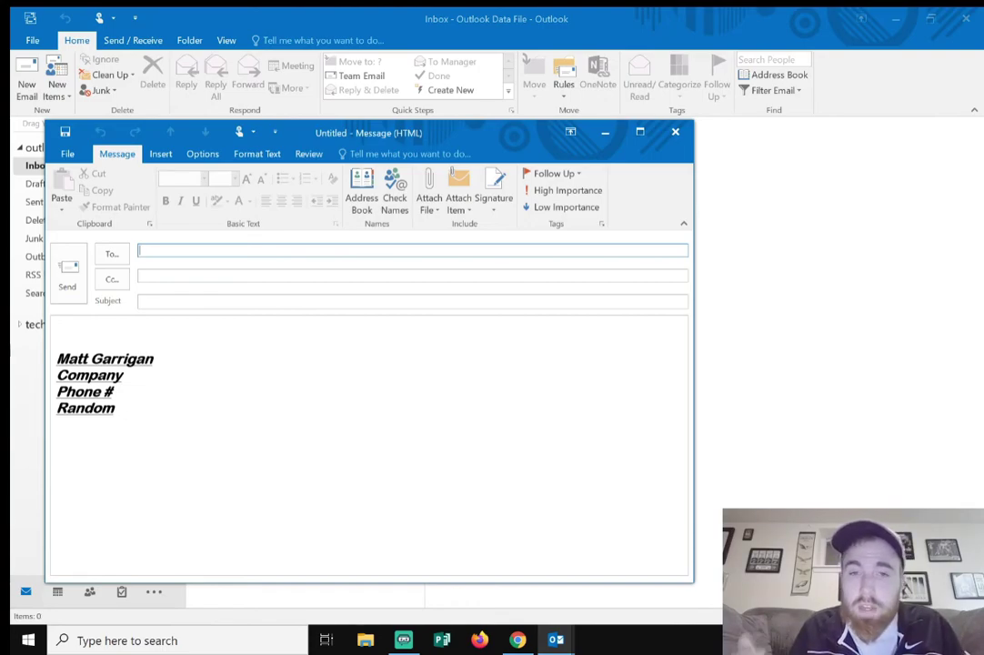
click(674, 134)
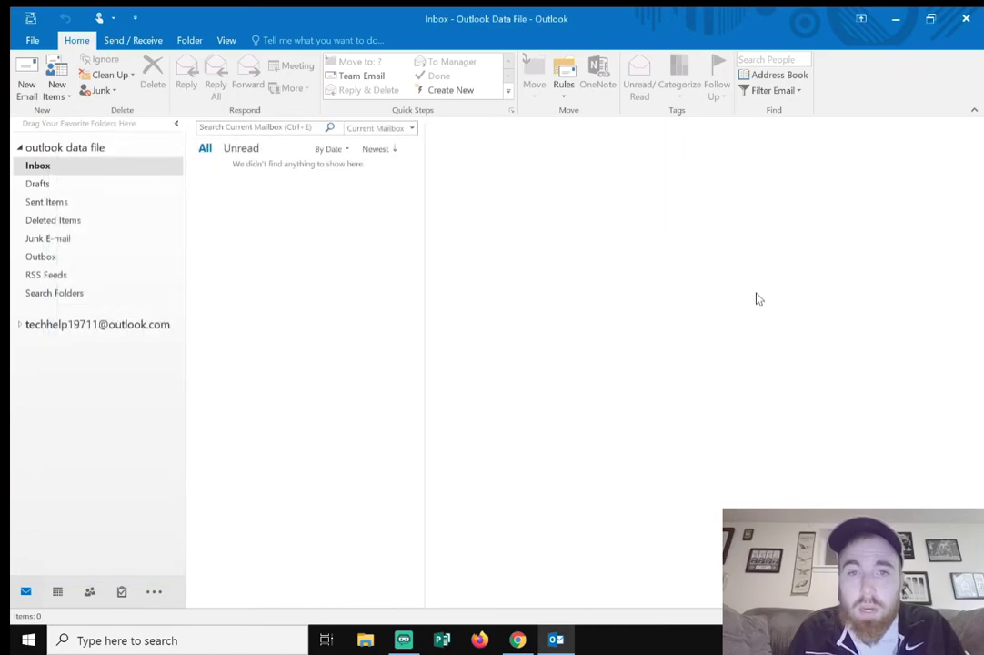